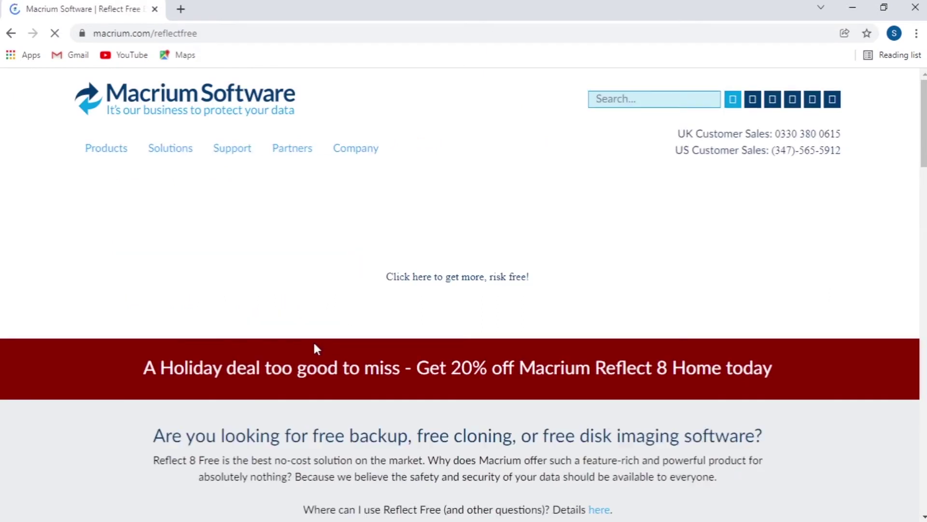
# - Download the Reflect 8 Free installer from the Business Use section, choosing the personal free license
pyautogui.scroll(-8, 290, 342)
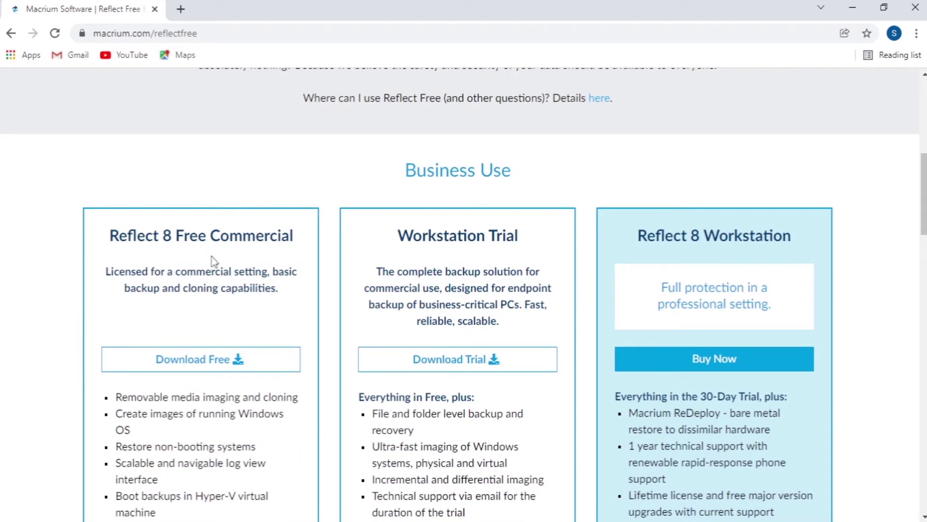
pyautogui.scroll(-1, 281, 329)
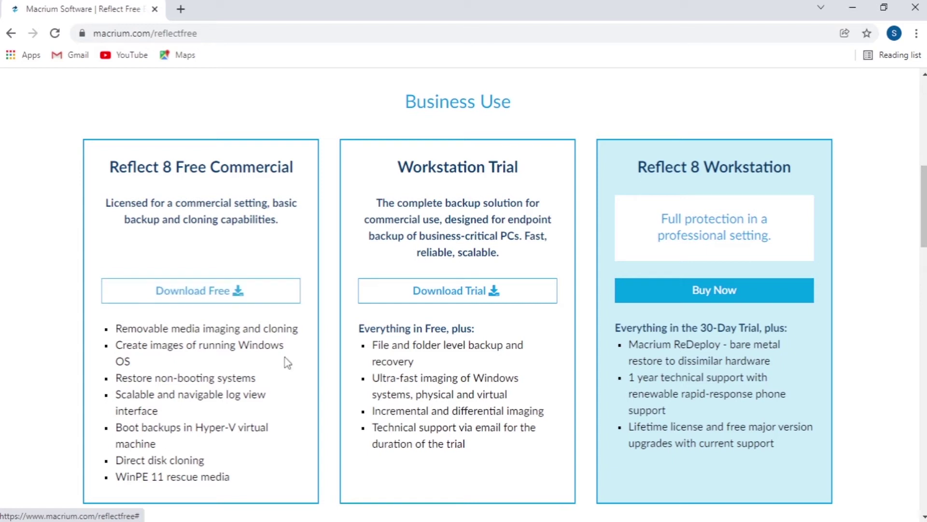
pyautogui.scroll(-1, 246, 358)
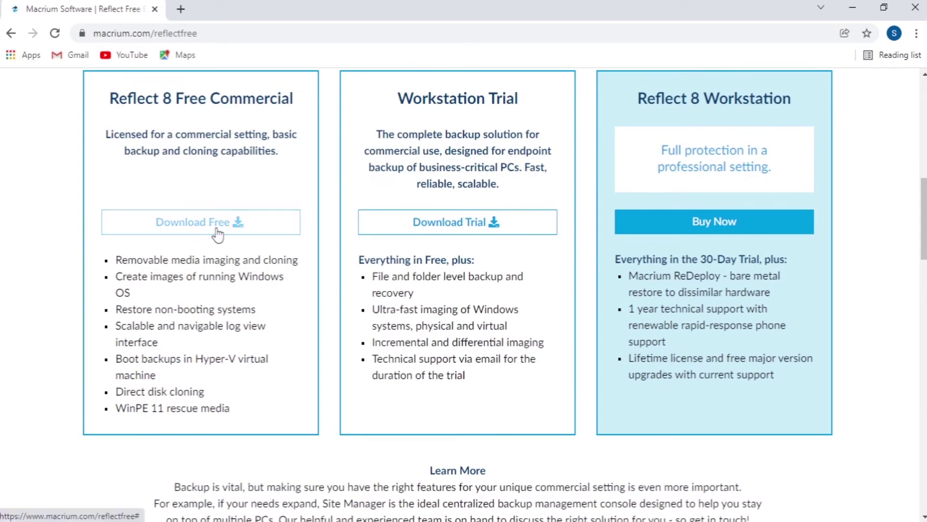
pyautogui.click(218, 235)
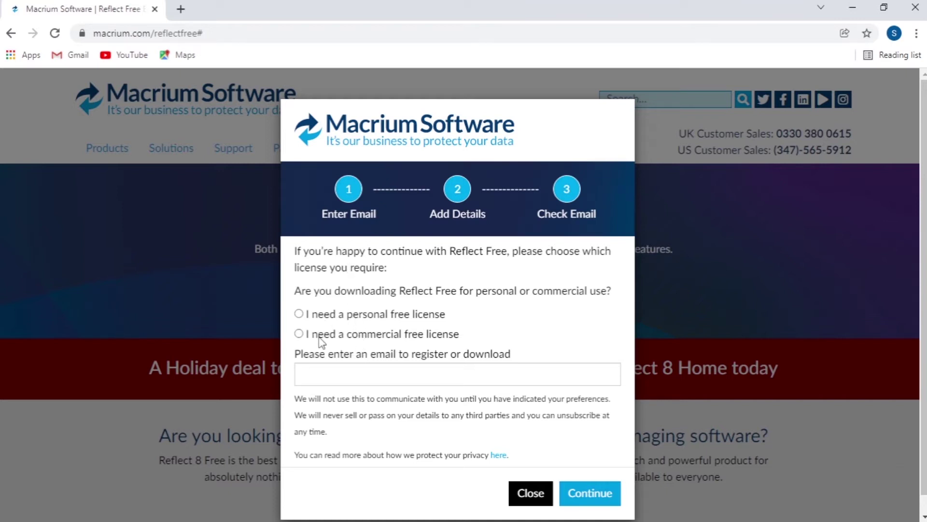
pyautogui.click(299, 314)
pyautogui.click(604, 490)
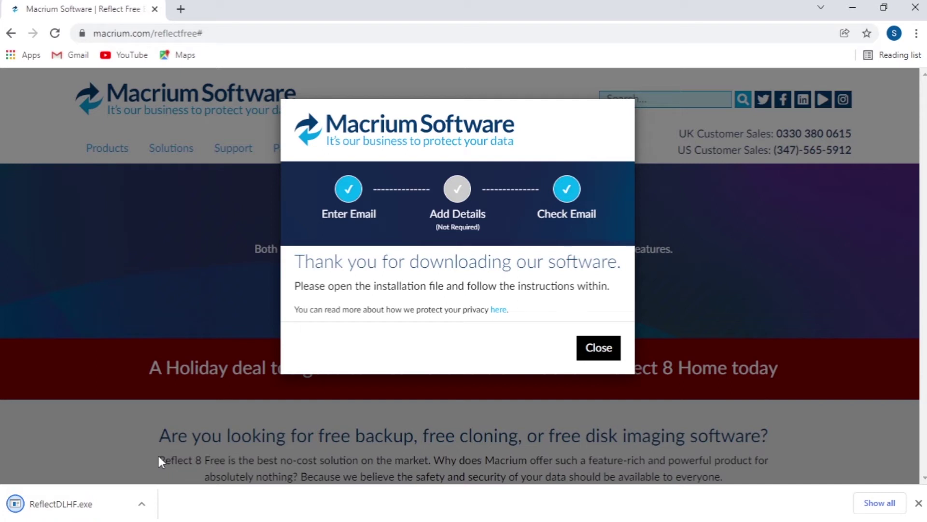
# - Run ReflectDLHF from the desktop, download the Free installation package, and start the Reflect 8 setup
pyautogui.click(853, 9)
pyautogui.doubleClick(79, 471)
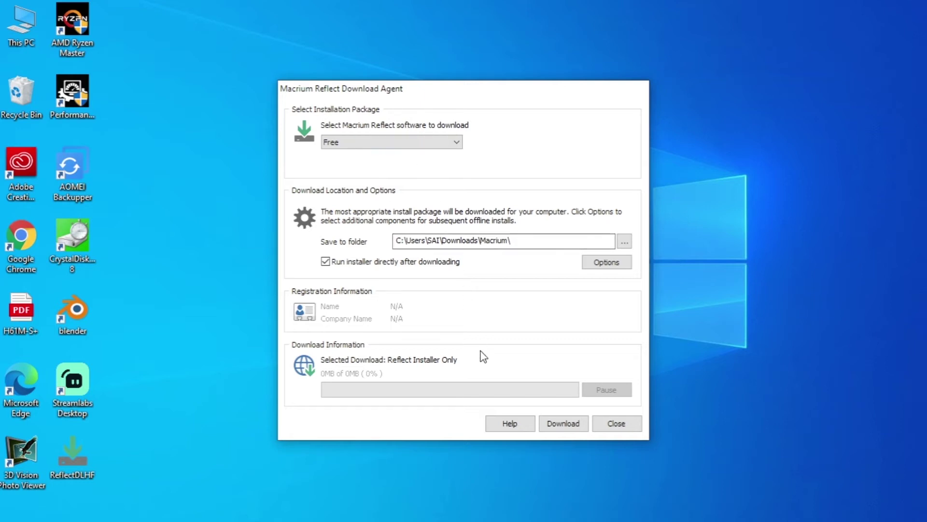
pyautogui.click(574, 425)
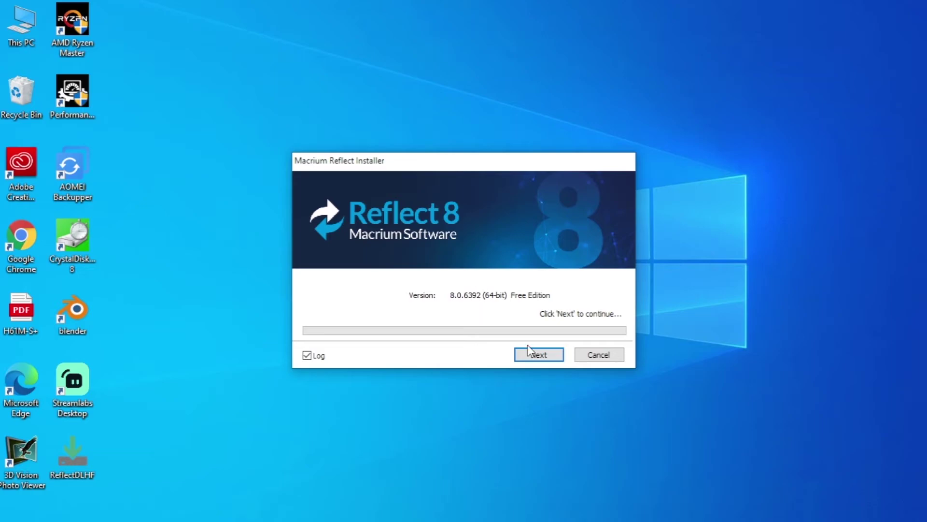
pyautogui.click(534, 354)
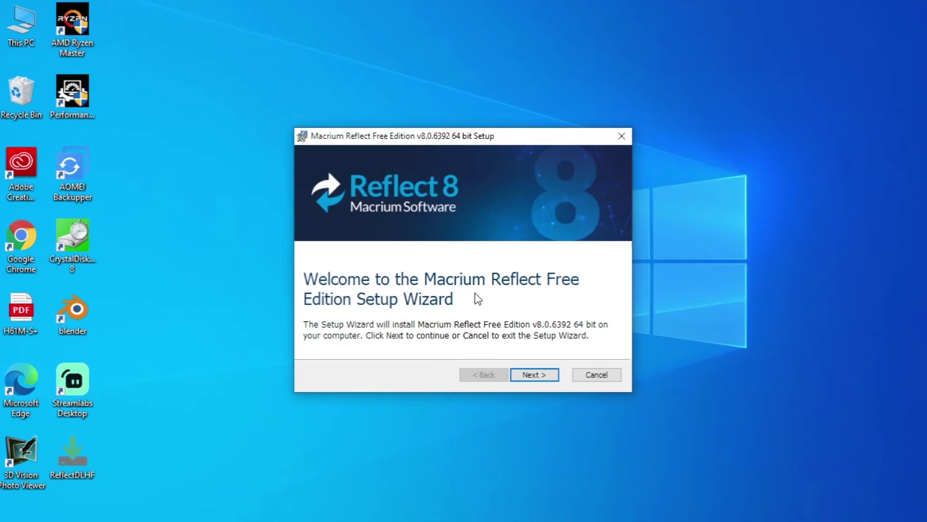
# - Go past the setup welcome page and accept the terms of the End-User License Agreement
pyautogui.click(533, 374)
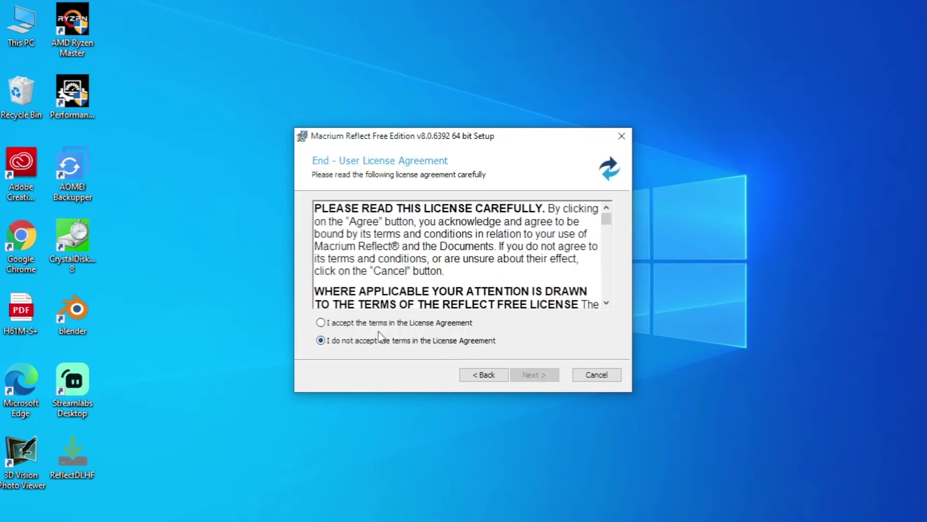
pyautogui.scroll(-10, 398, 275)
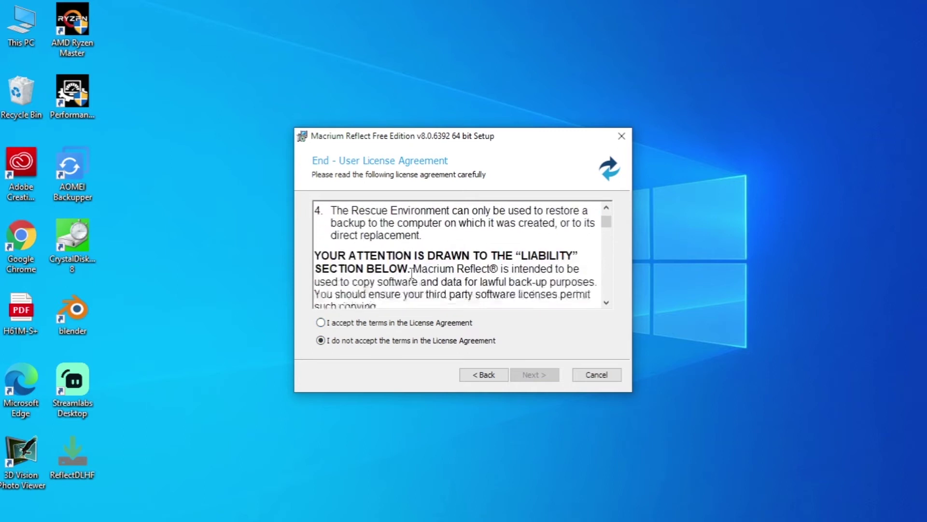
pyautogui.scroll(-5, 423, 274)
pyautogui.click(416, 324)
pyautogui.click(517, 374)
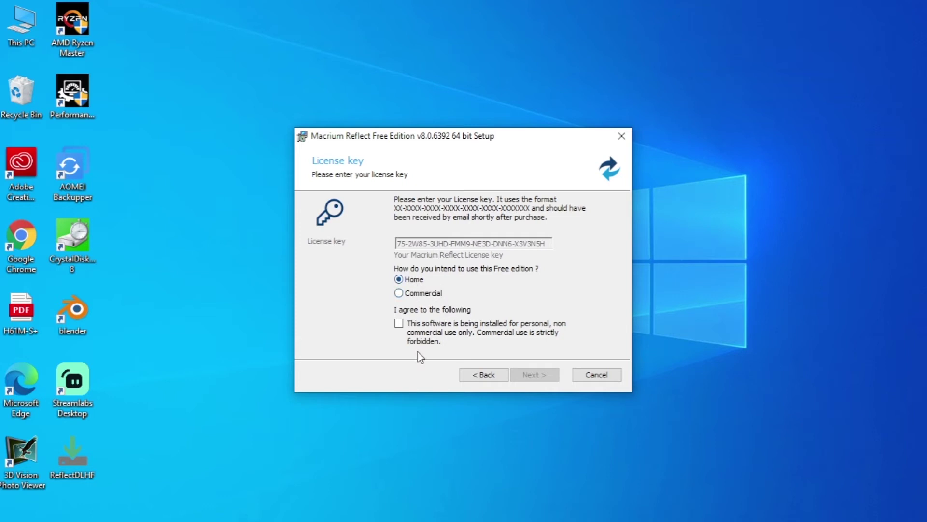
# - Agree to personal, non-commercial use for the Home license and skip registering this installation of Macrium Reflect
pyautogui.click(399, 323)
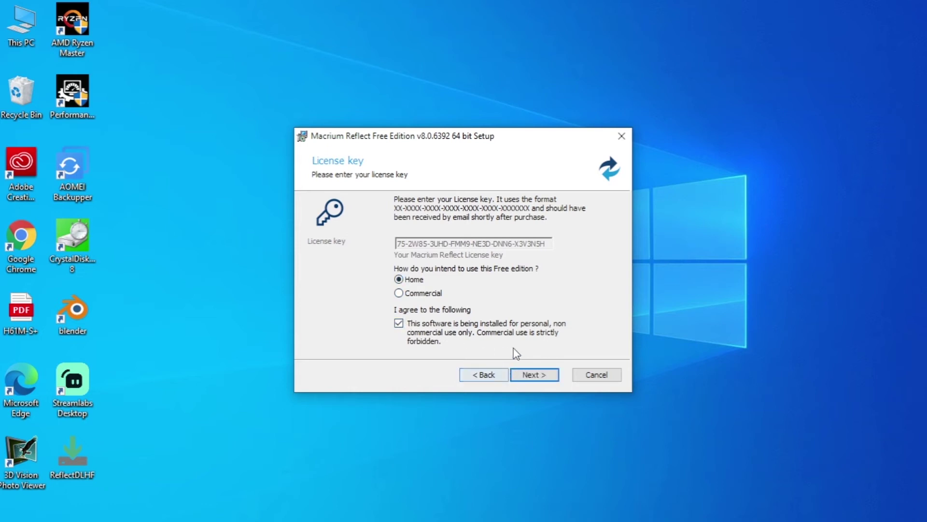
pyautogui.click(545, 384)
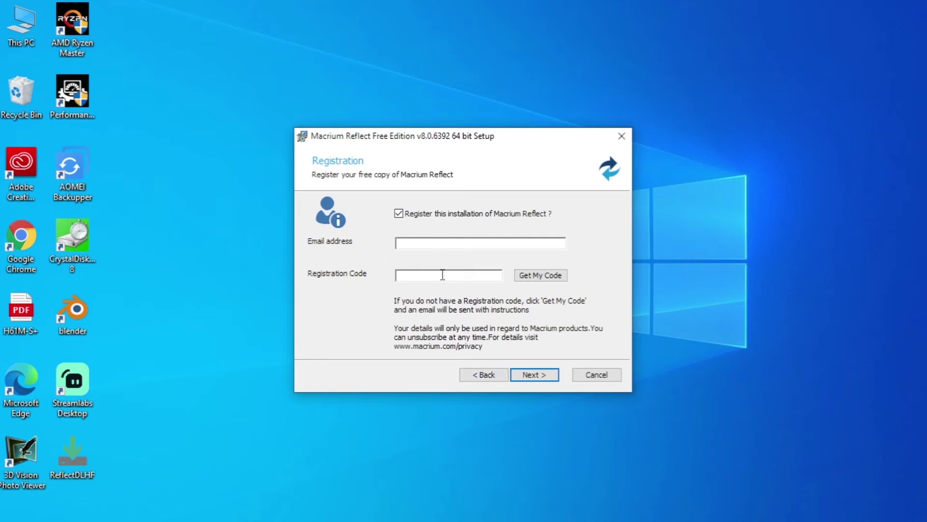
pyautogui.click(408, 216)
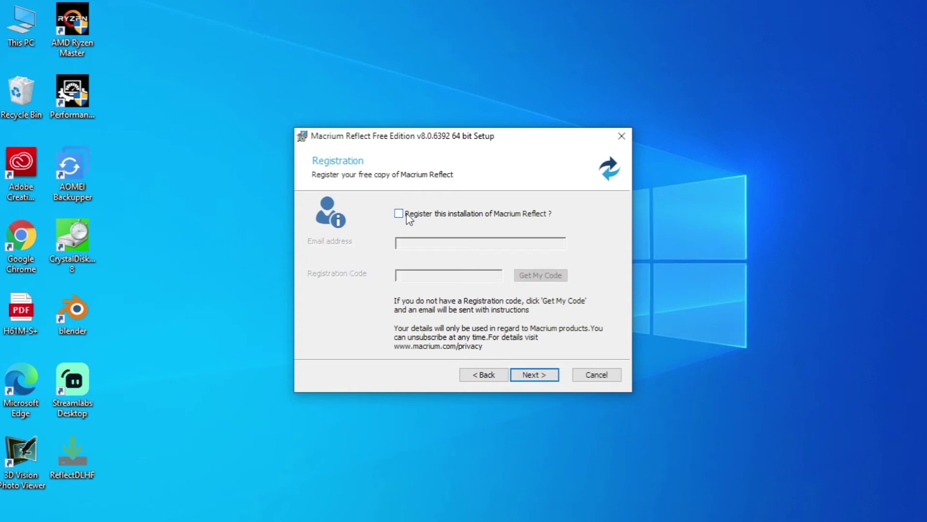
pyautogui.click(539, 376)
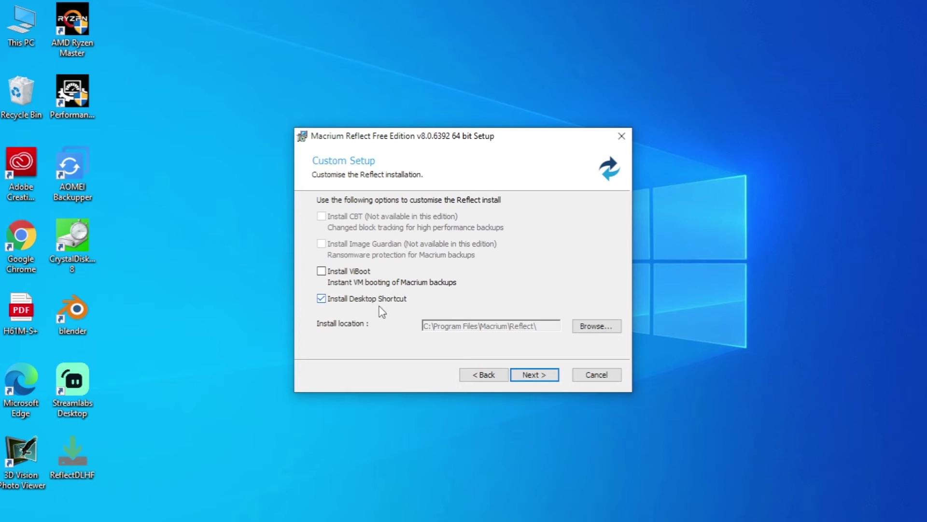
# - Install Macrium Reflect with the default options, including the desktop shortcut, and launch it on completion
pyautogui.click(543, 378)
pyautogui.click(531, 374)
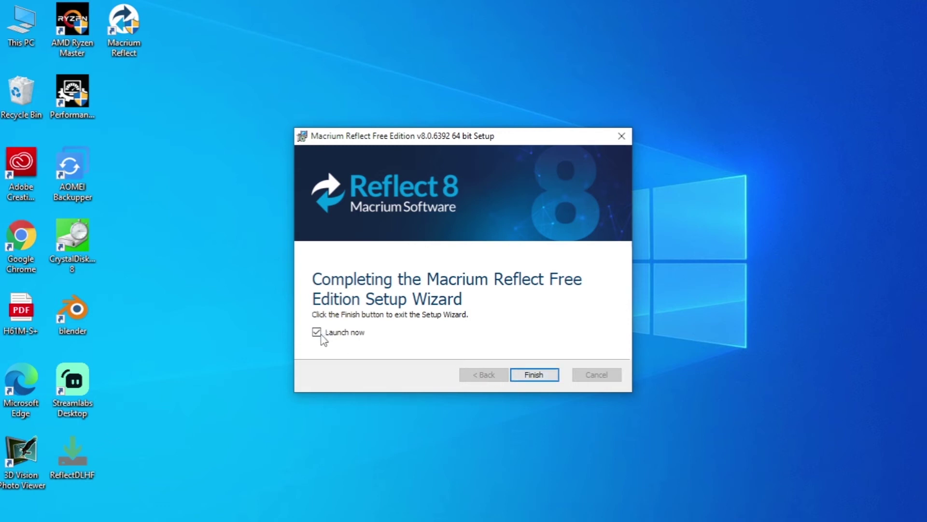
pyautogui.click(535, 375)
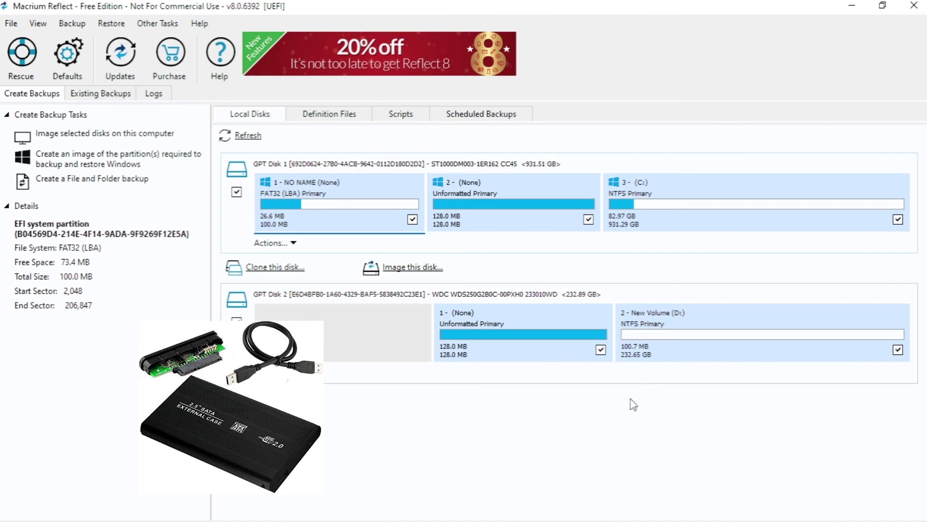
# - Start a clone of GPT Disk 1 and choose GPT Disk 2, the WDC WDS250G2B0C drive, as destination
pyautogui.click(264, 269)
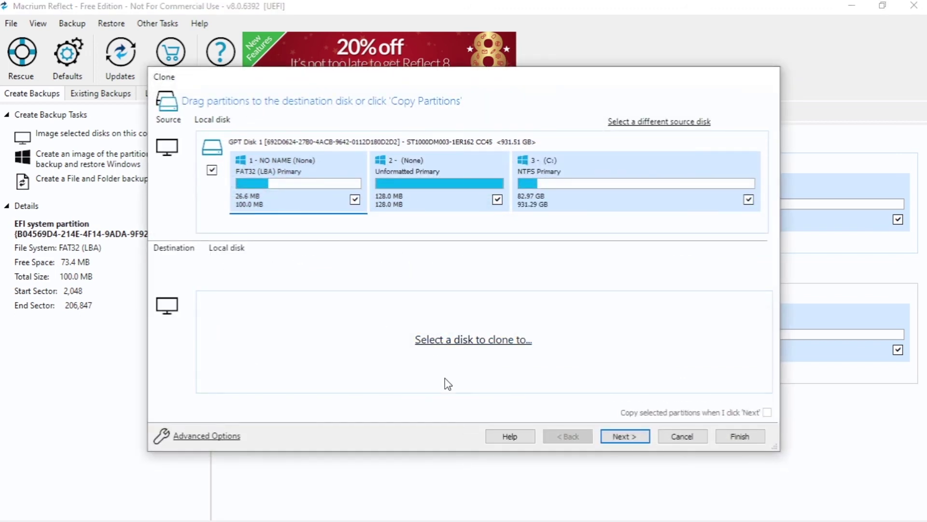
pyautogui.click(467, 341)
pyautogui.click(569, 482)
# - Copy Disk 1's NO NAME, unformatted and C: partitions onto Disk 2 after its existing 128 MB partition, and accept the layout
pyautogui.moveTo(298, 190); pyautogui.dragTo(555, 348)
pyautogui.moveTo(437, 199); pyautogui.dragTo(586, 363)
pyautogui.moveTo(612, 195); pyautogui.dragTo(659, 361)
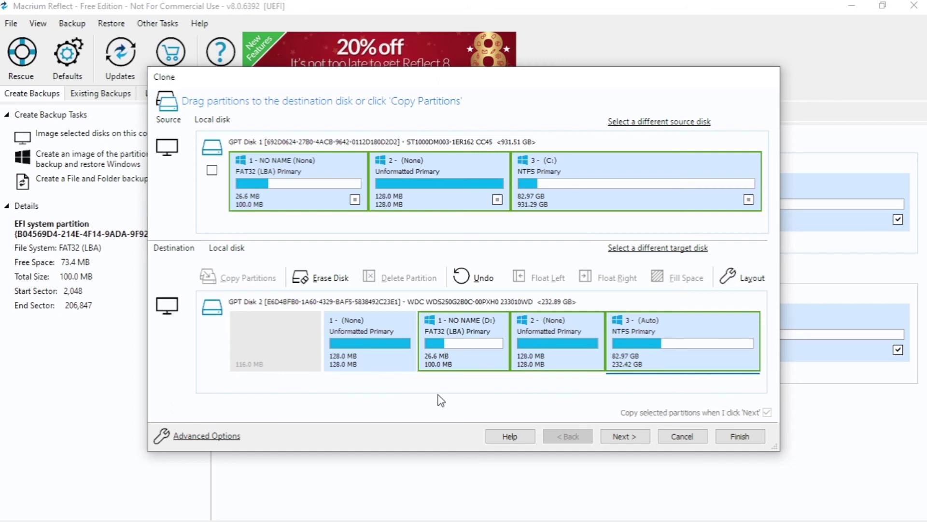
pyautogui.click(625, 436)
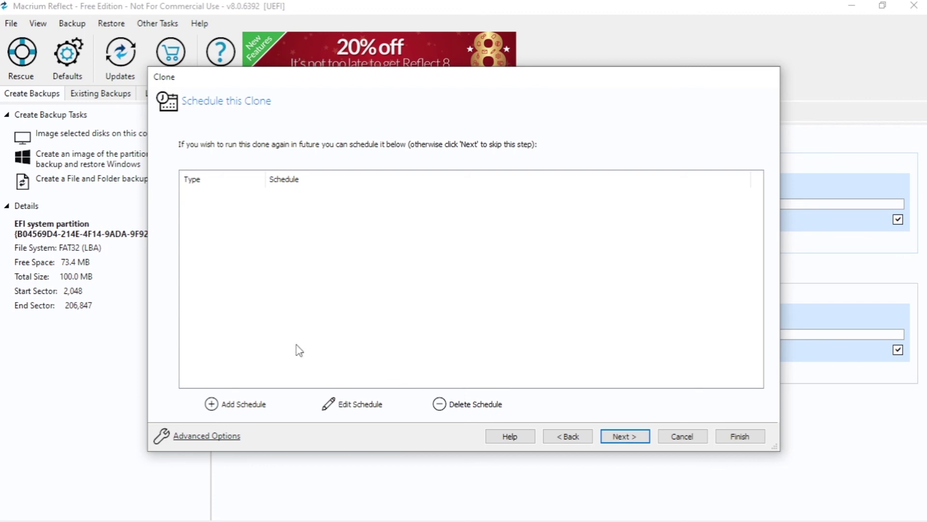
# - Skip scheduling the clone, review the source, destination and three copy operations in the summary, and finish the wizard
pyautogui.click(623, 436)
pyautogui.scroll(-3, 393, 294)
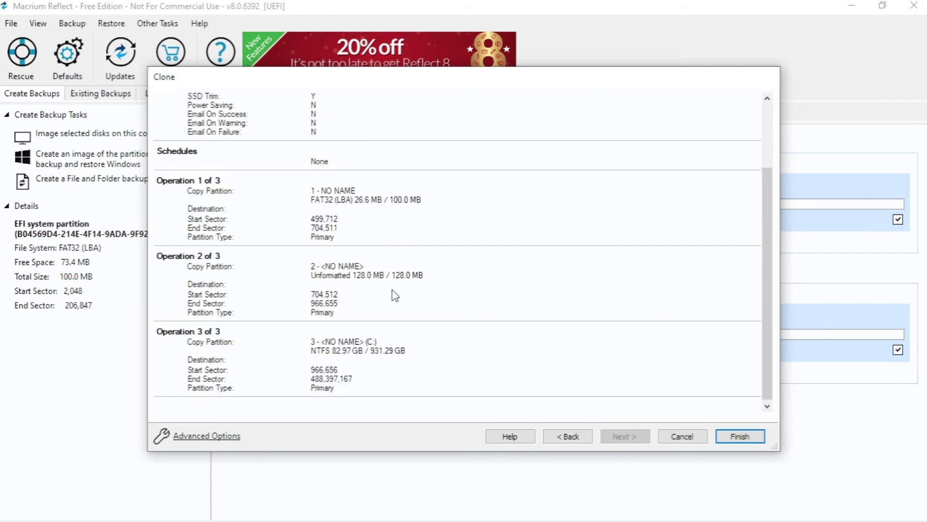
pyautogui.scroll(3, 393, 294)
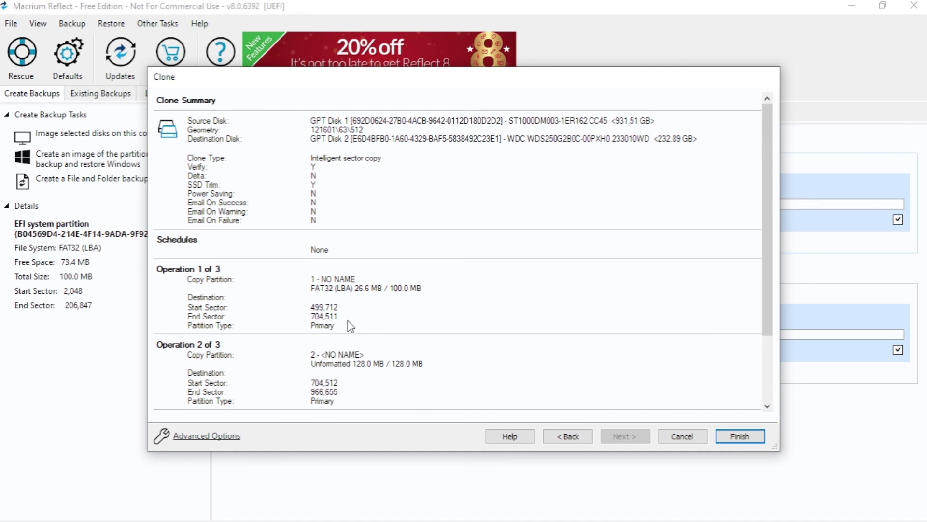
pyautogui.scroll(-3, 344, 325)
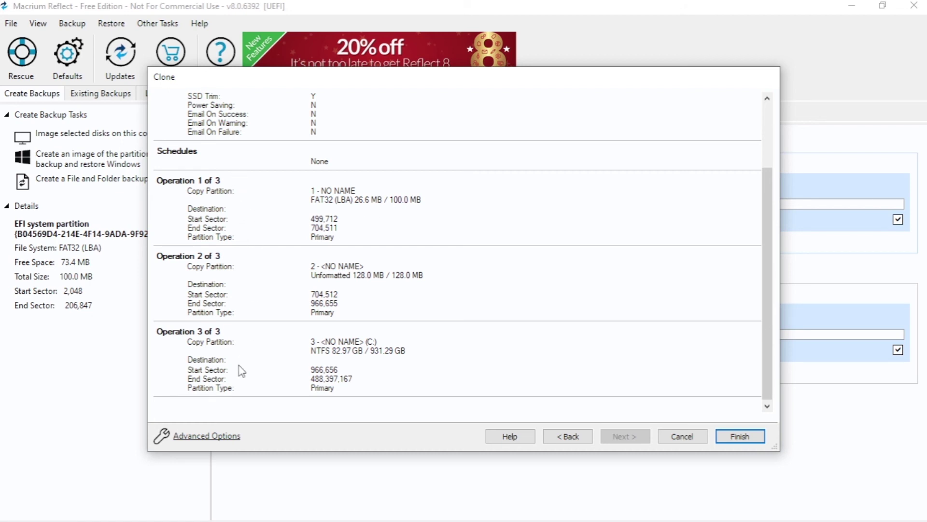
pyautogui.click(739, 439)
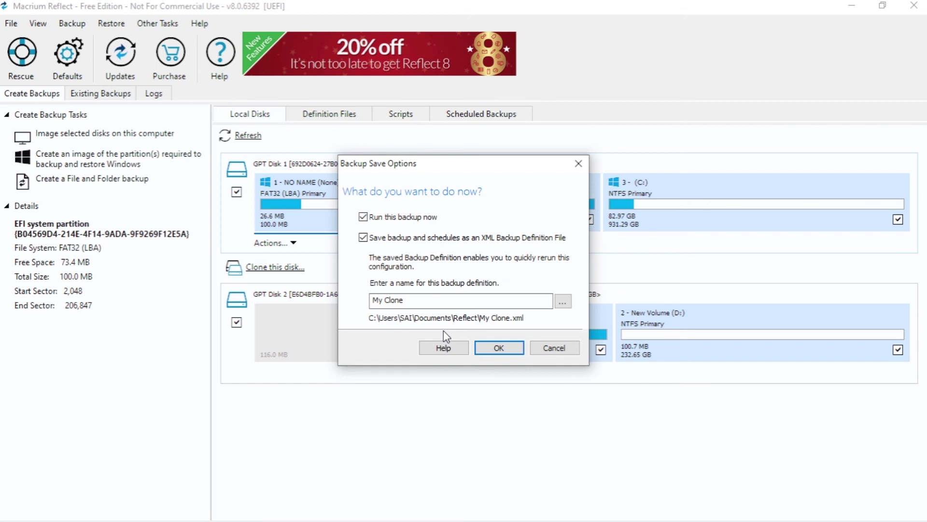
# - Save the backup definition as My Clone, run it immediately, and confirm overwriting all data on the D: volume
pyautogui.click(501, 350)
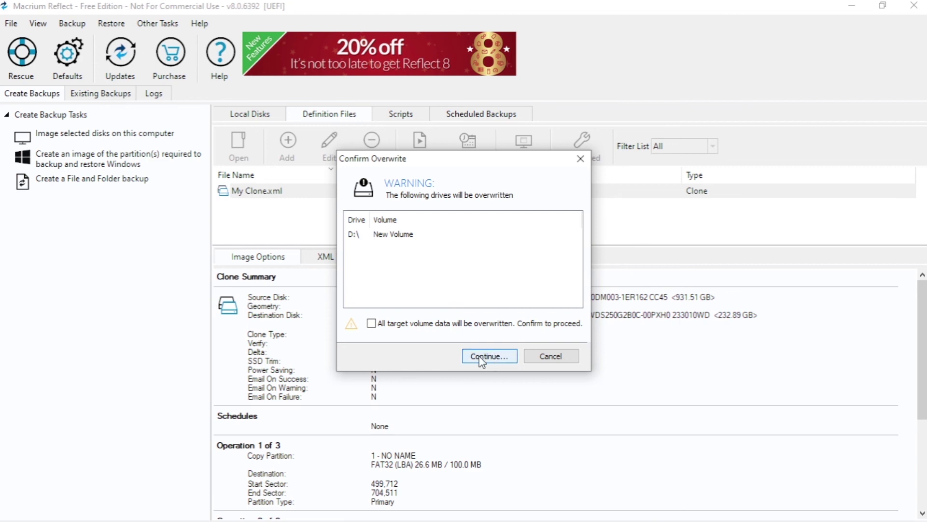
pyautogui.click(372, 323)
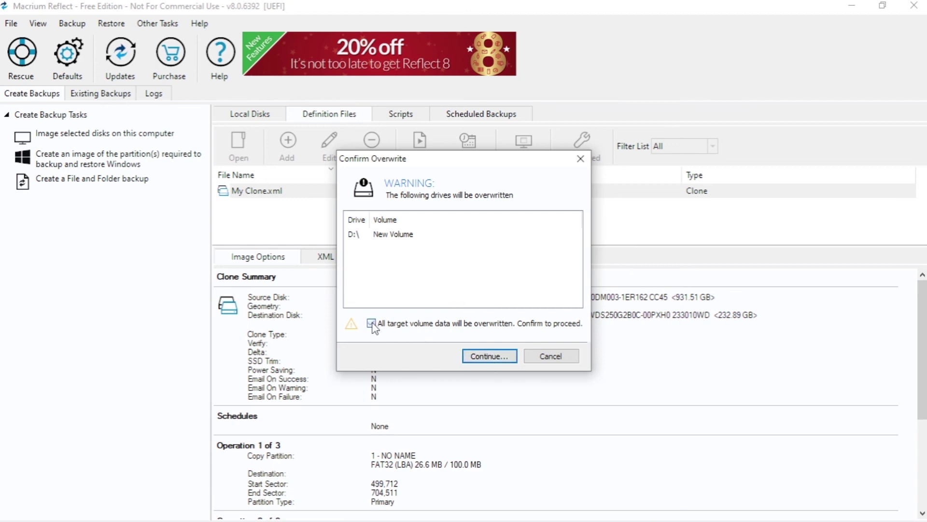
pyautogui.click(489, 356)
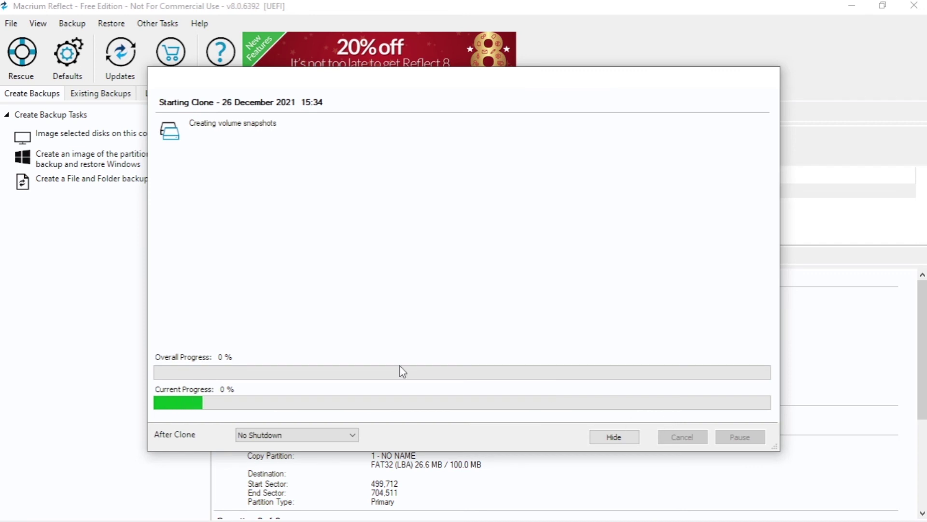